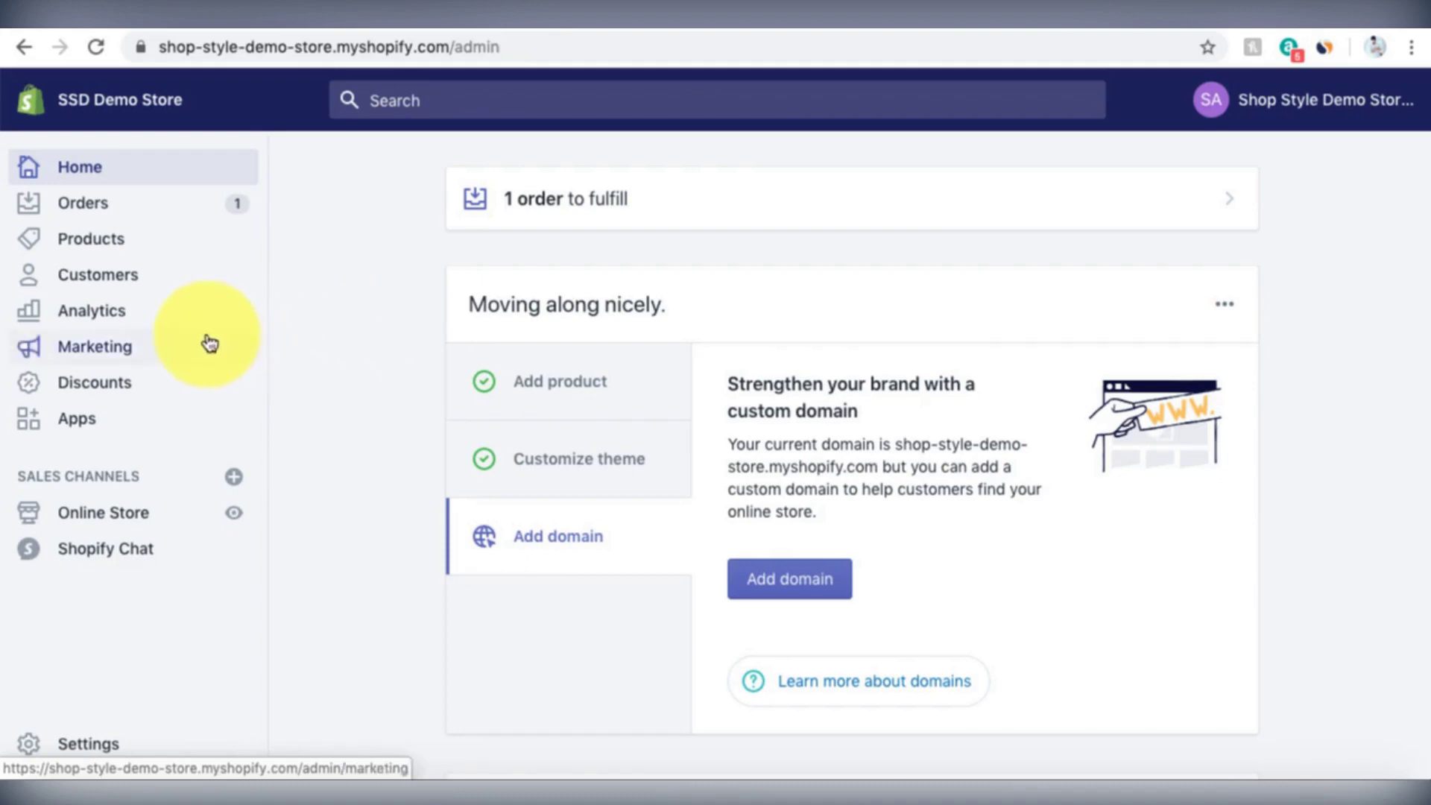
# Step: Open the store's General settings page
pyautogui.click(74, 752)
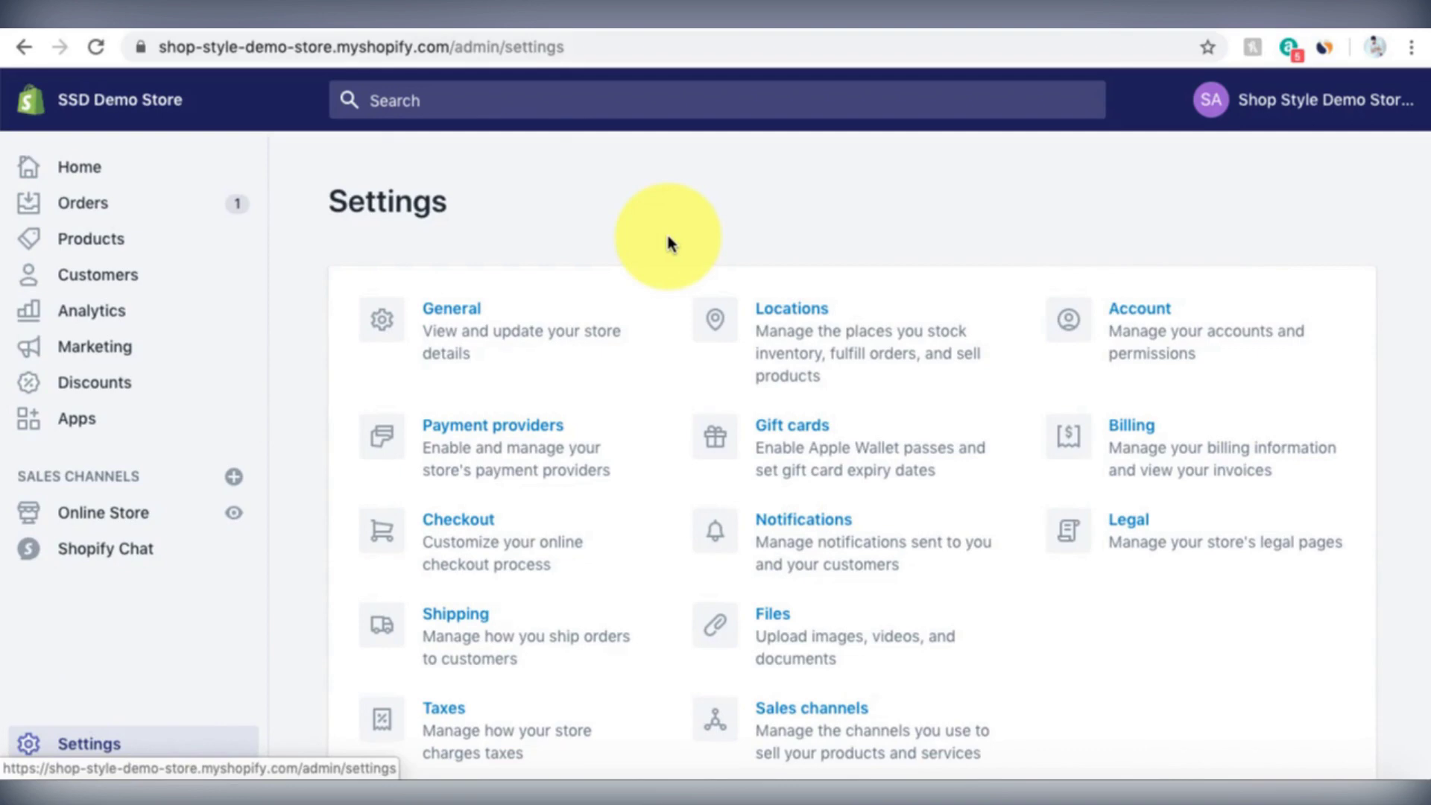
pyautogui.scroll(-1, 669, 240)
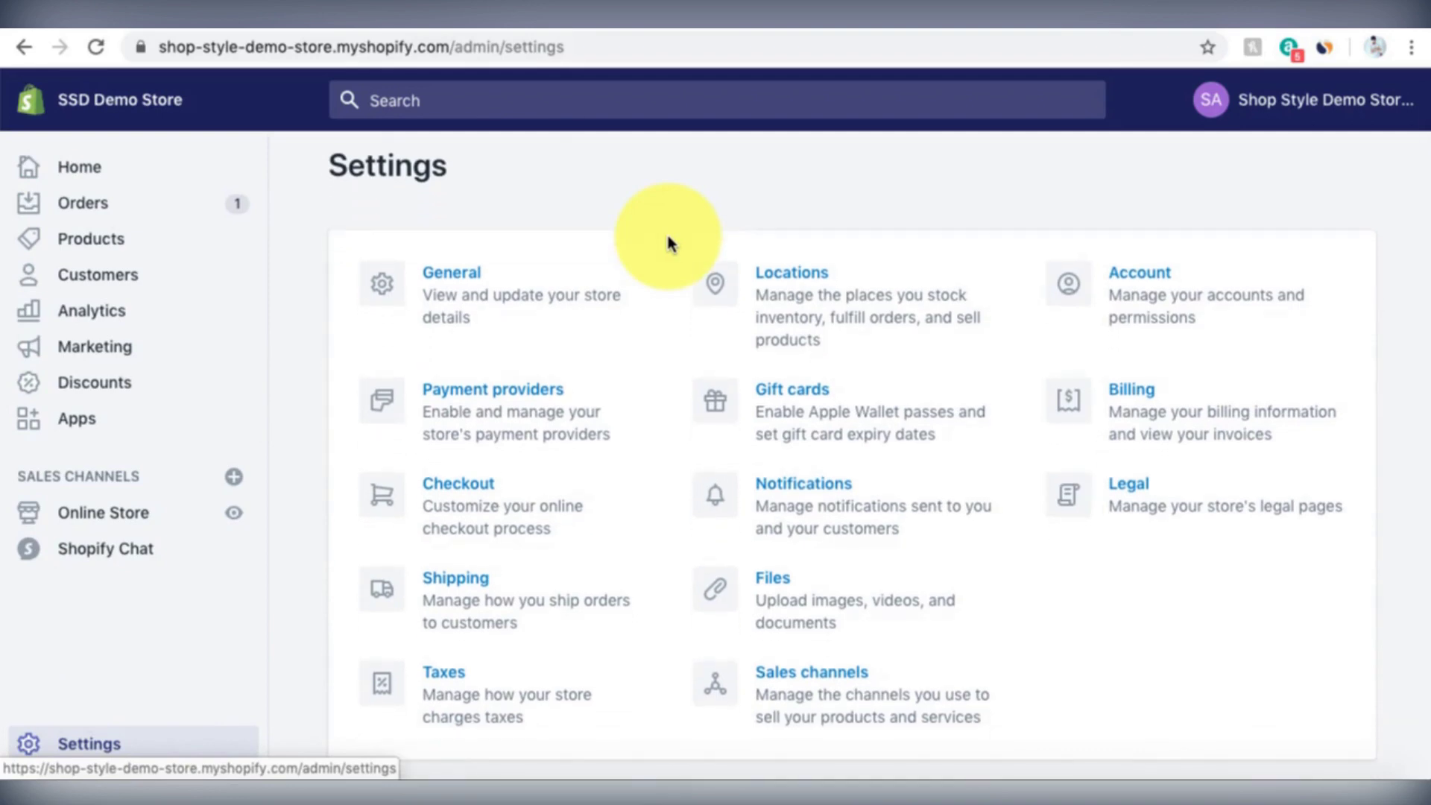
pyautogui.click(460, 283)
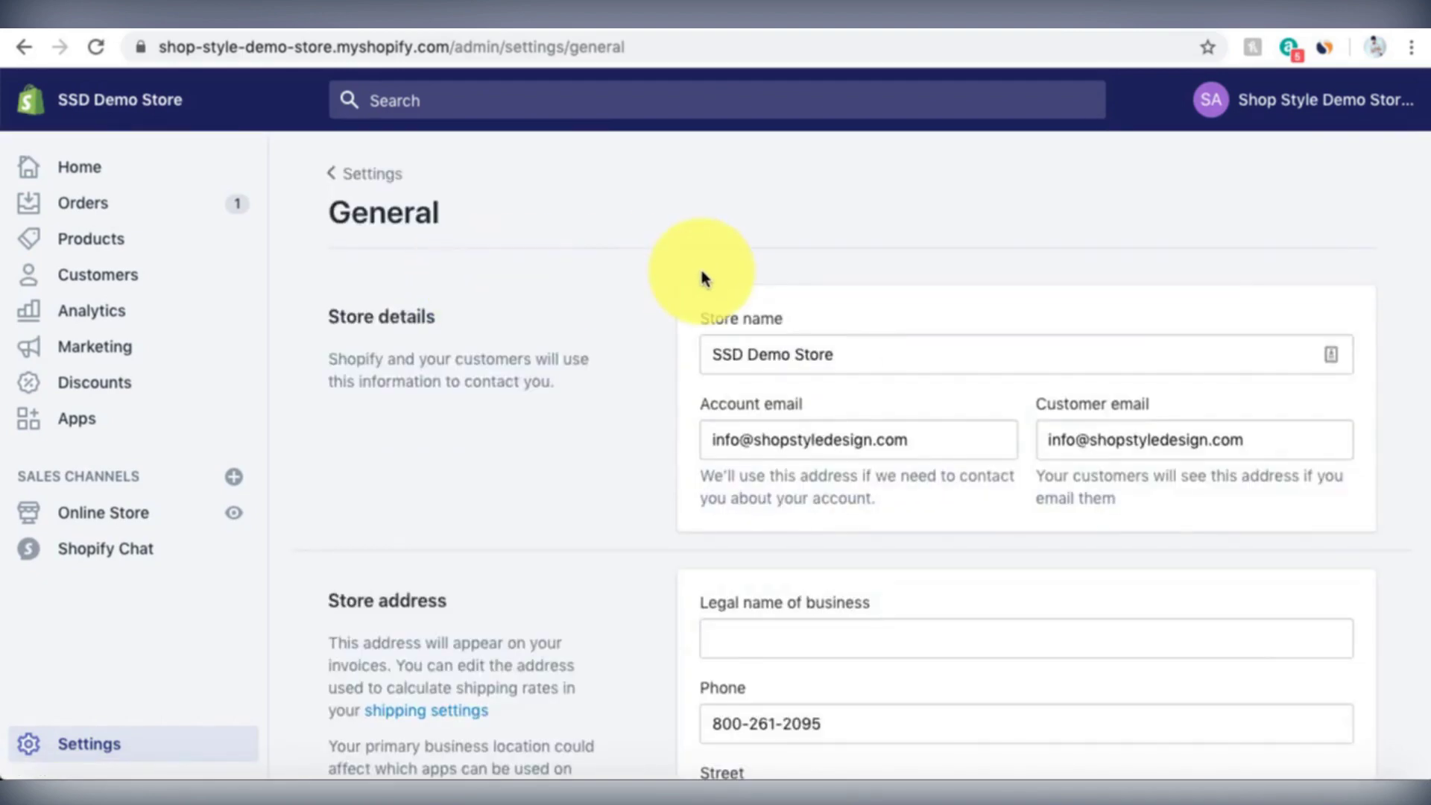
# Step: Examine the store details and store address sections, including store name, account and customer emails, and business address fields
pyautogui.scroll(-2, 664, 256)
pyautogui.scroll(-9, 662, 252)
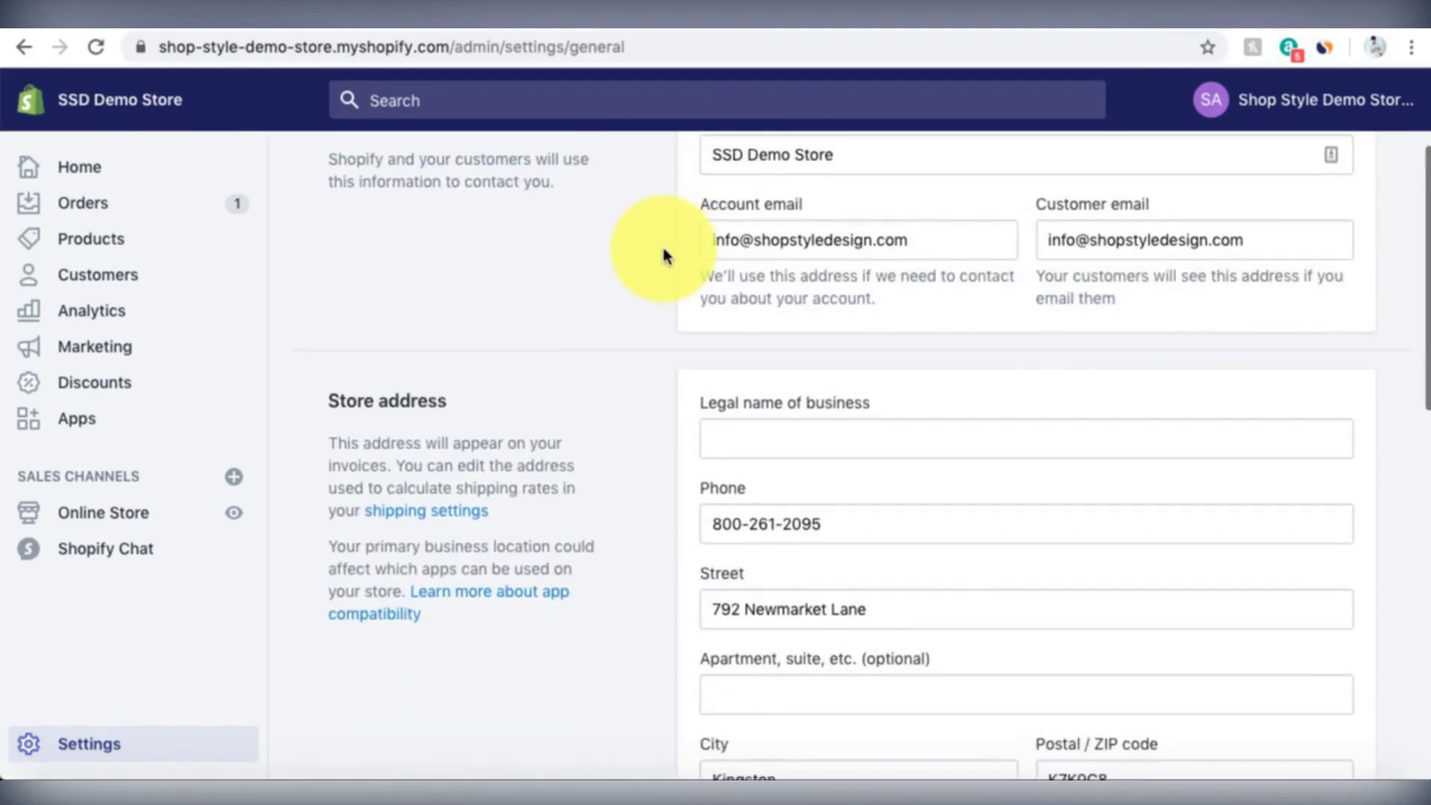
pyautogui.scroll(11, 663, 253)
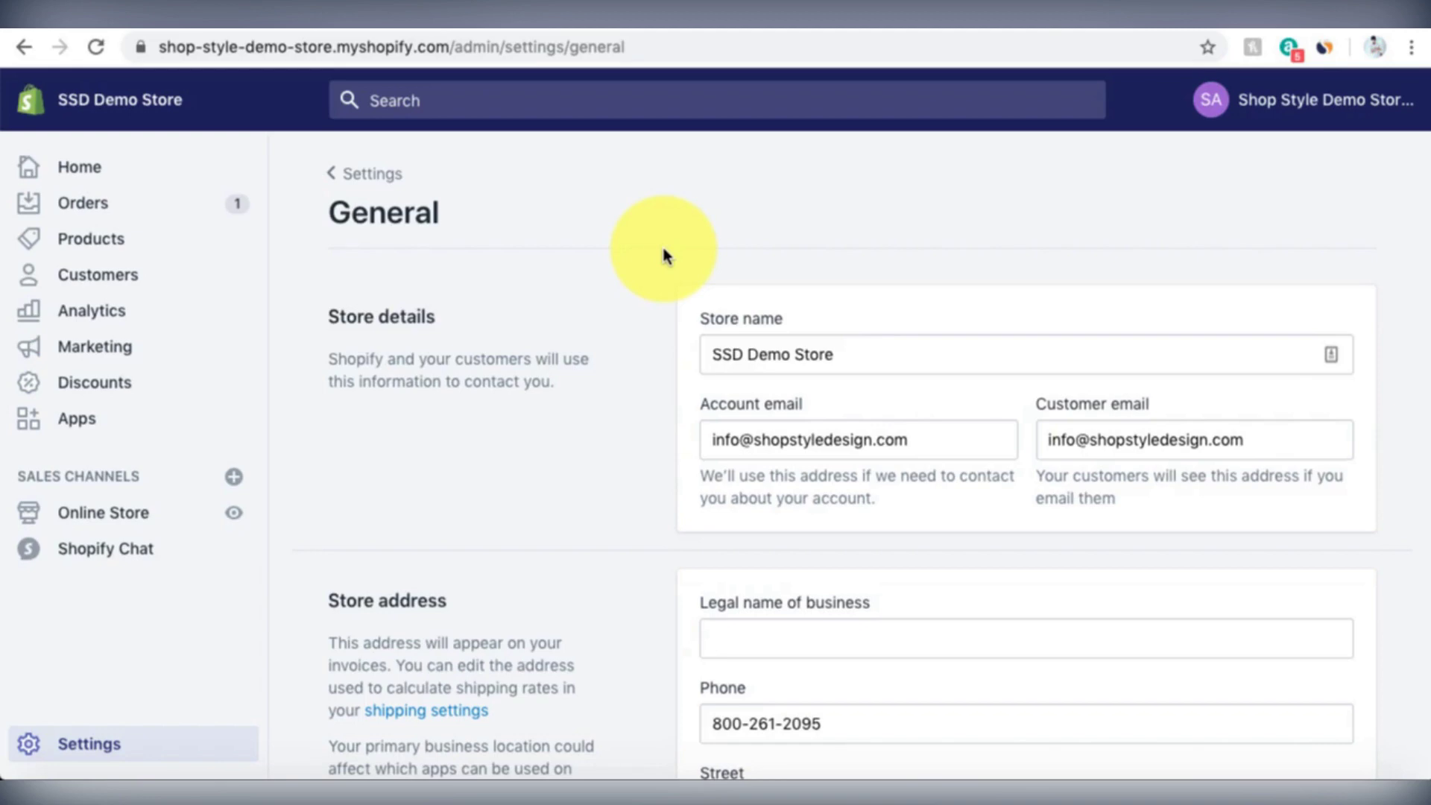
pyautogui.scroll(-5, 663, 249)
pyautogui.scroll(5, 663, 249)
pyautogui.scroll(-1, 815, 391)
pyautogui.scroll(-2, 814, 391)
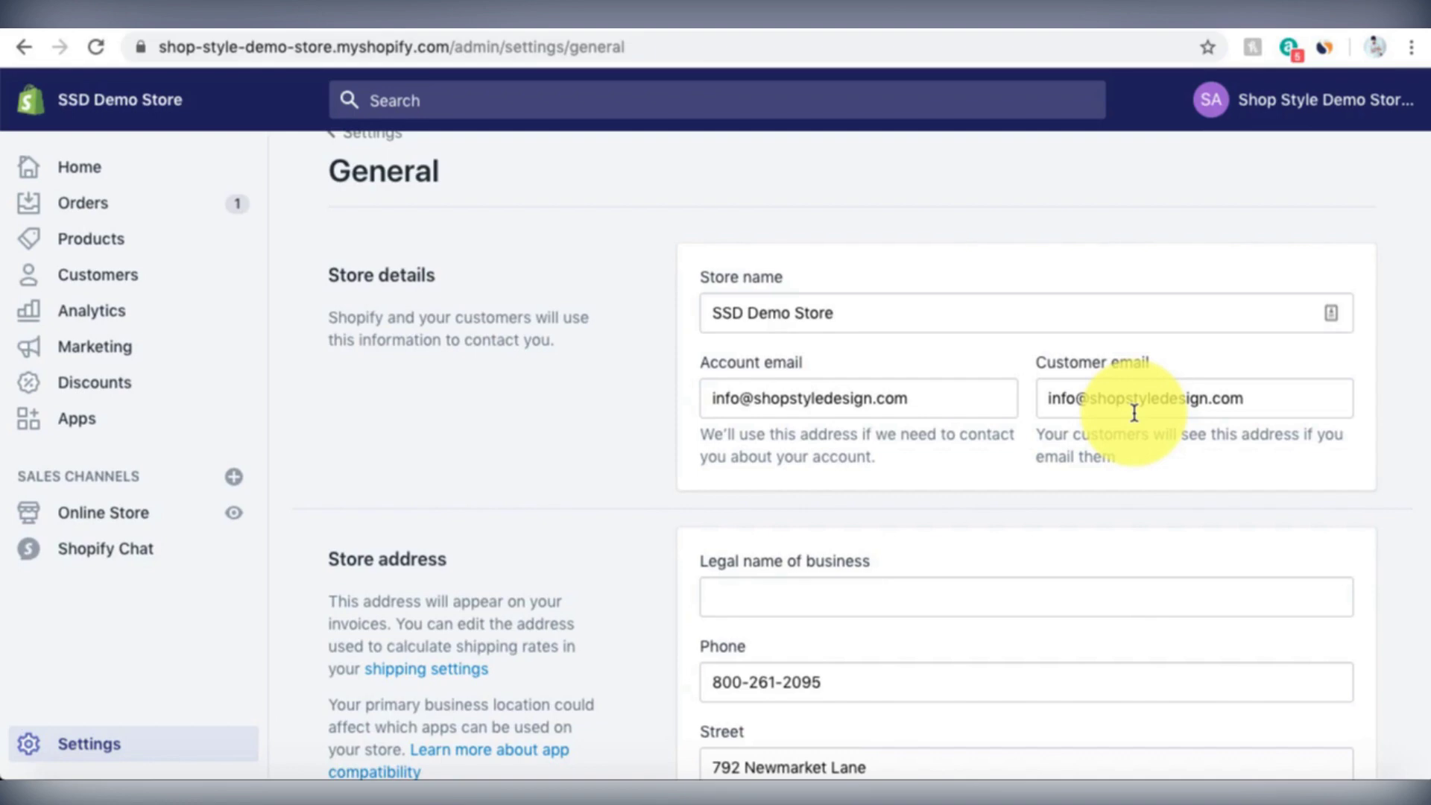
pyautogui.scroll(-3, 630, 454)
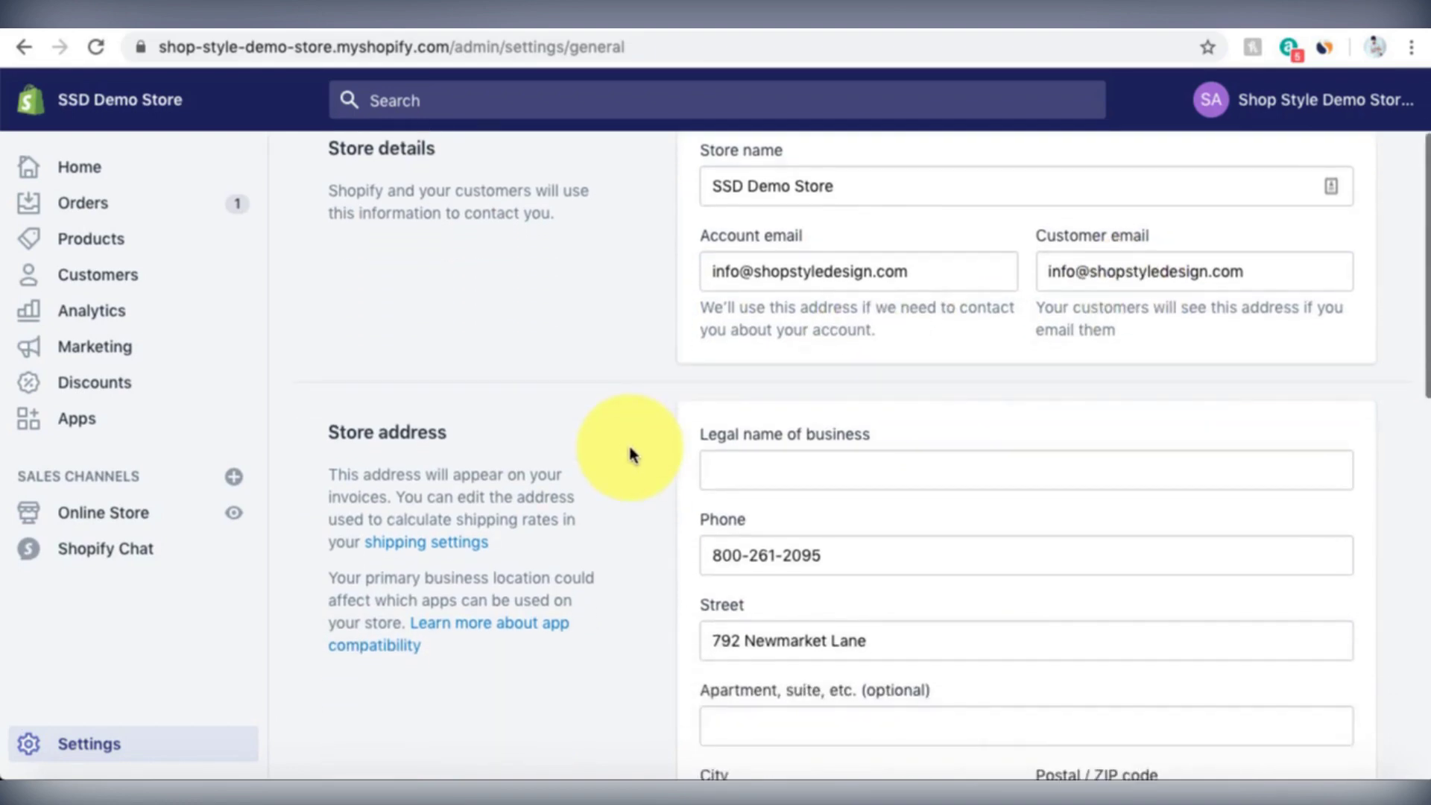
pyautogui.scroll(-3, 630, 454)
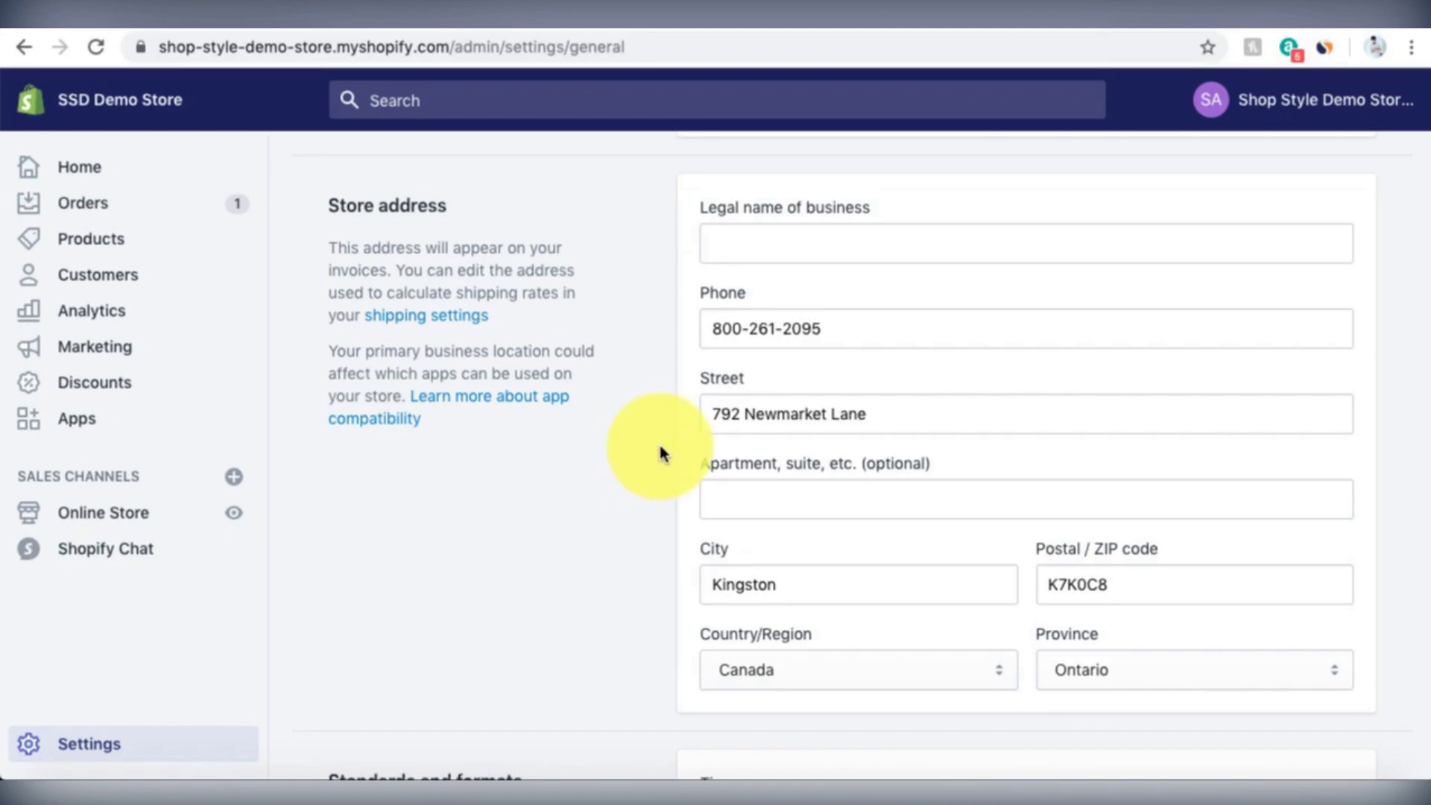
# Step: Examine the timezone, unit system choices, default weight unit and order ID format under Standards and formats
pyautogui.scroll(-4, 660, 450)
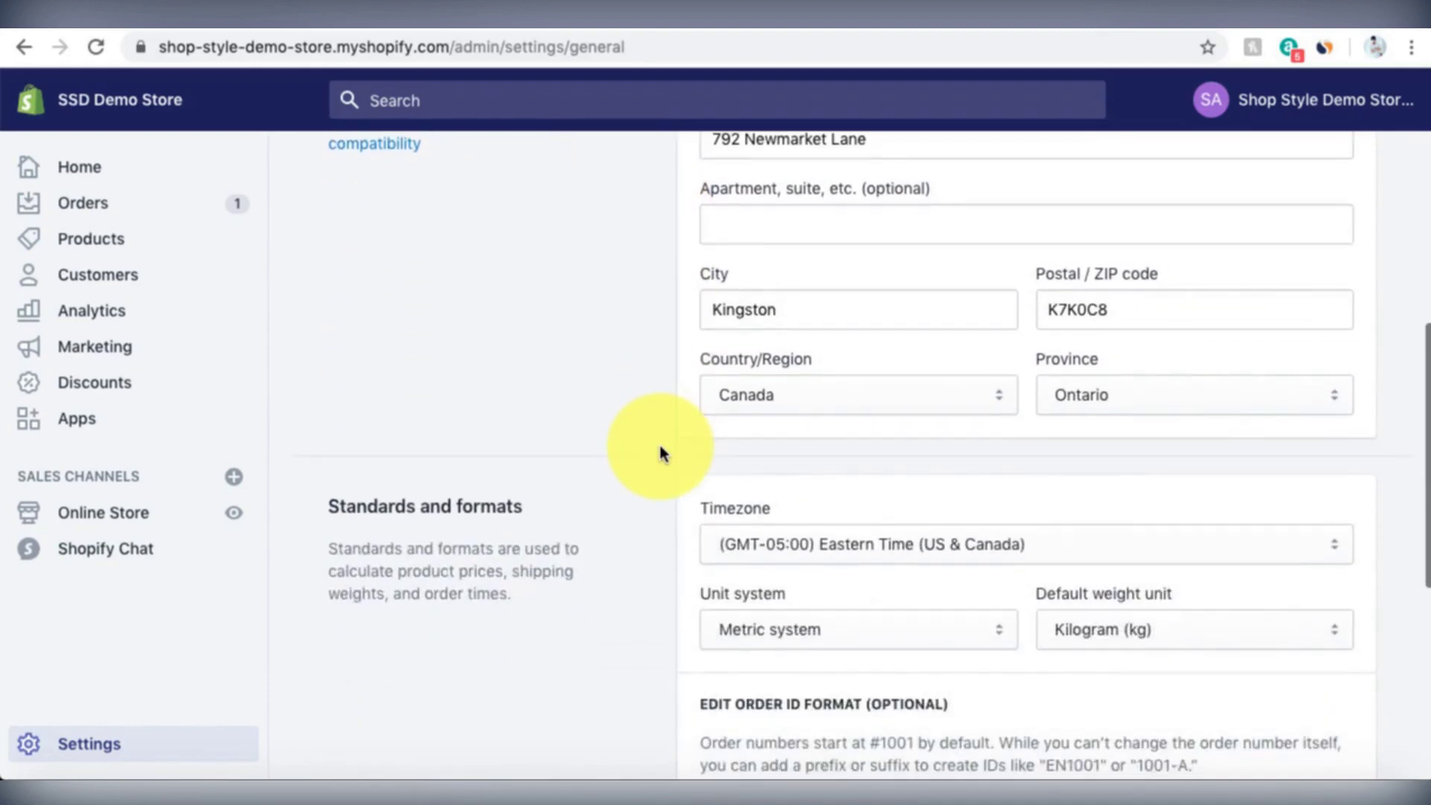
pyautogui.scroll(-4, 660, 451)
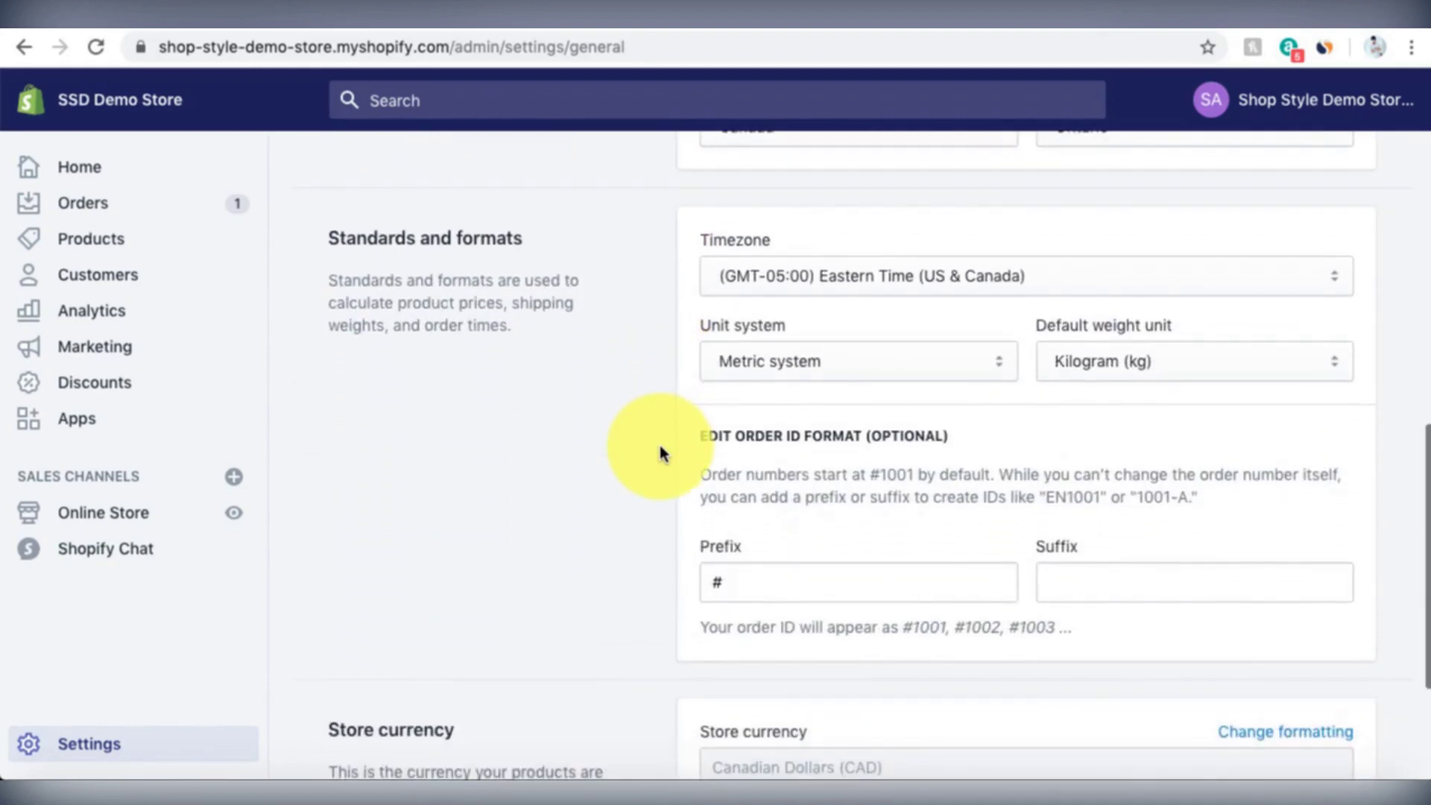
pyautogui.scroll(-1, 661, 450)
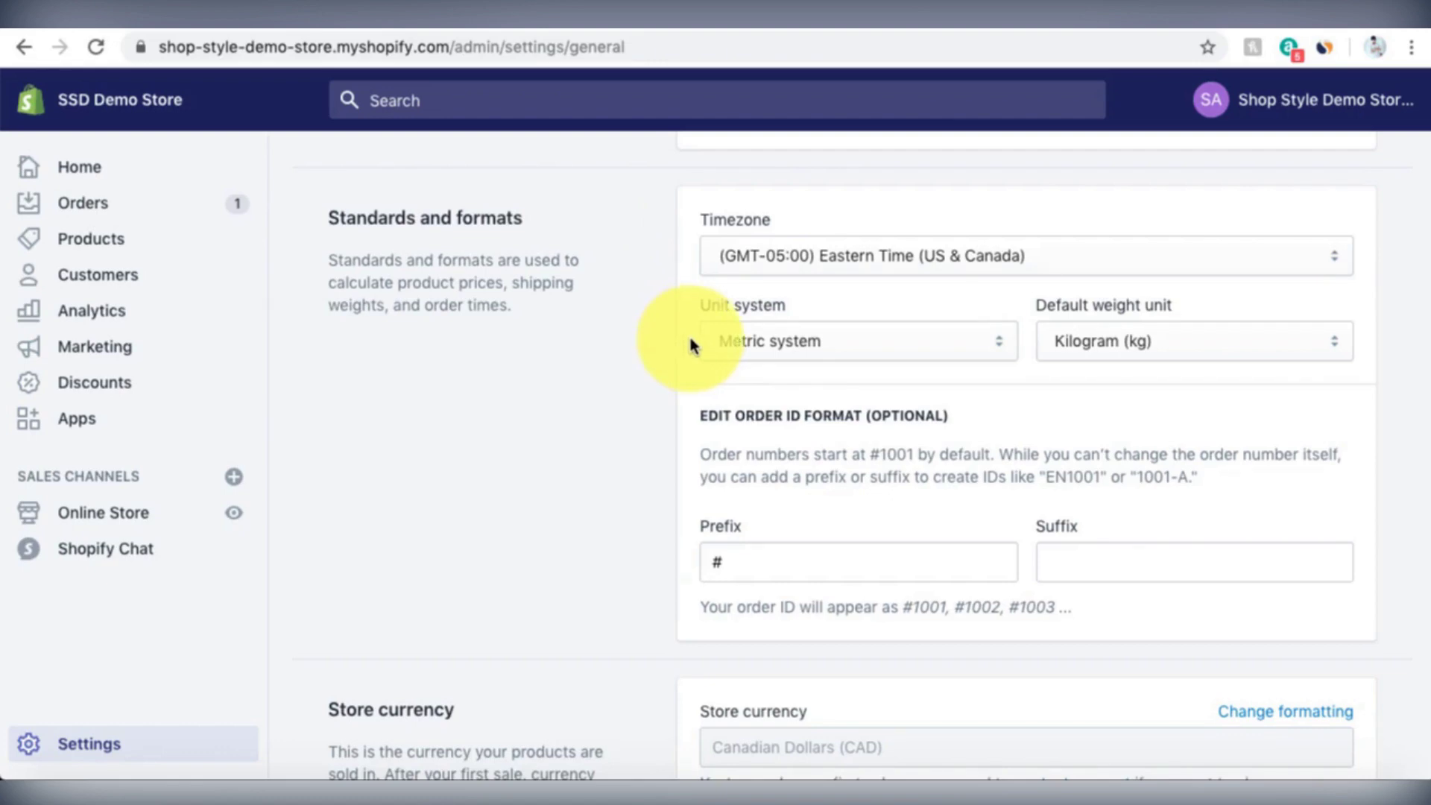
pyautogui.click(723, 345)
pyautogui.click(732, 348)
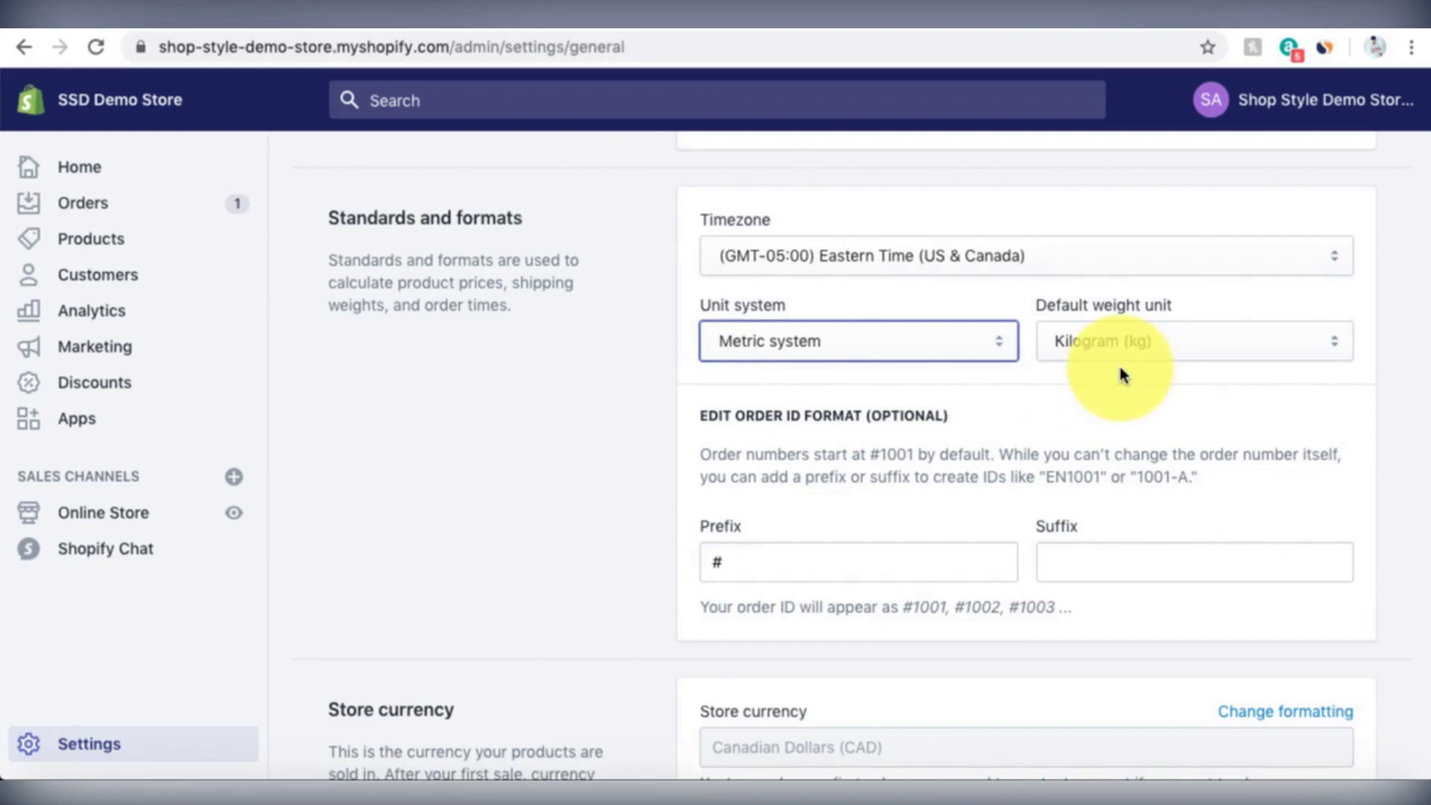
pyautogui.scroll(-1, 1135, 426)
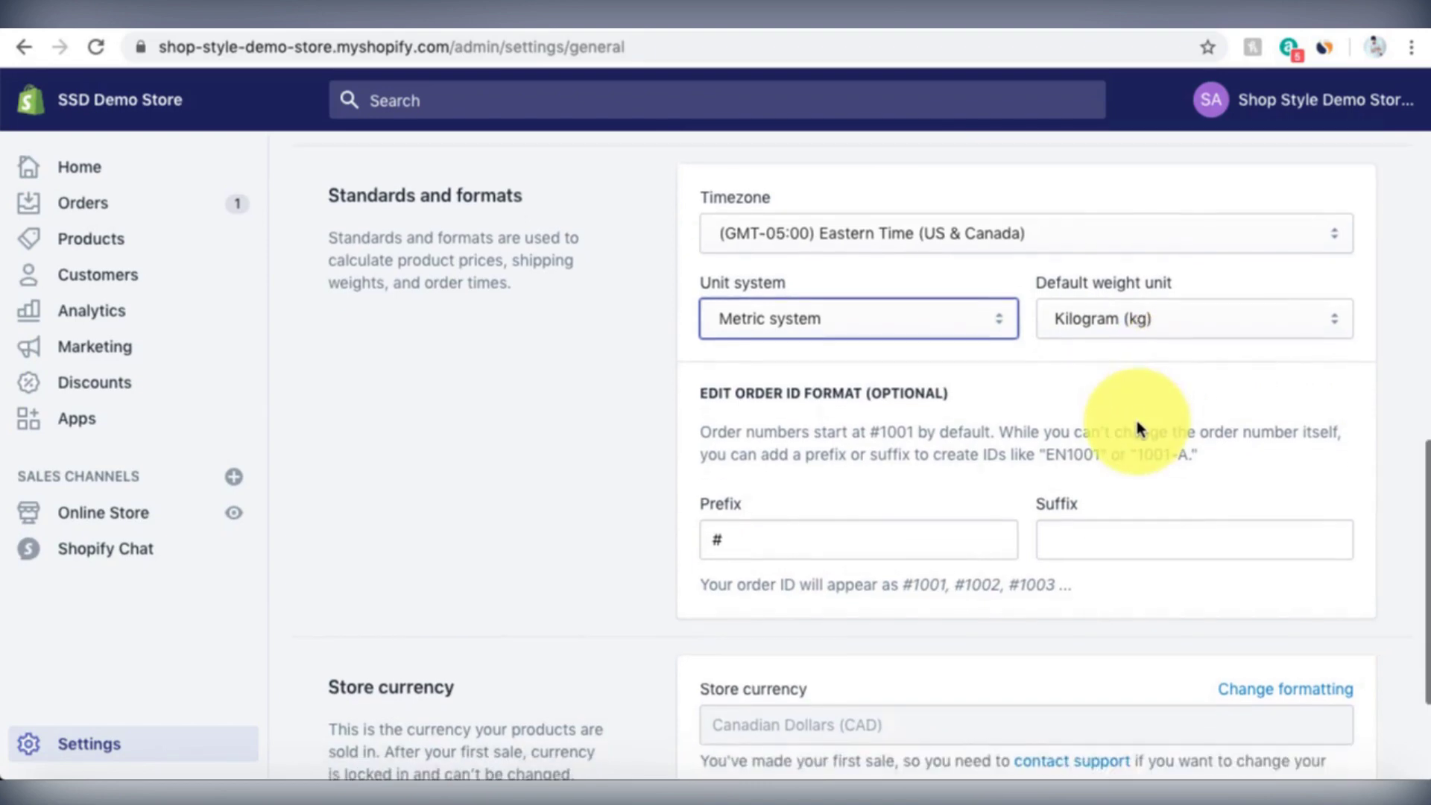
pyautogui.scroll(-3, 1137, 422)
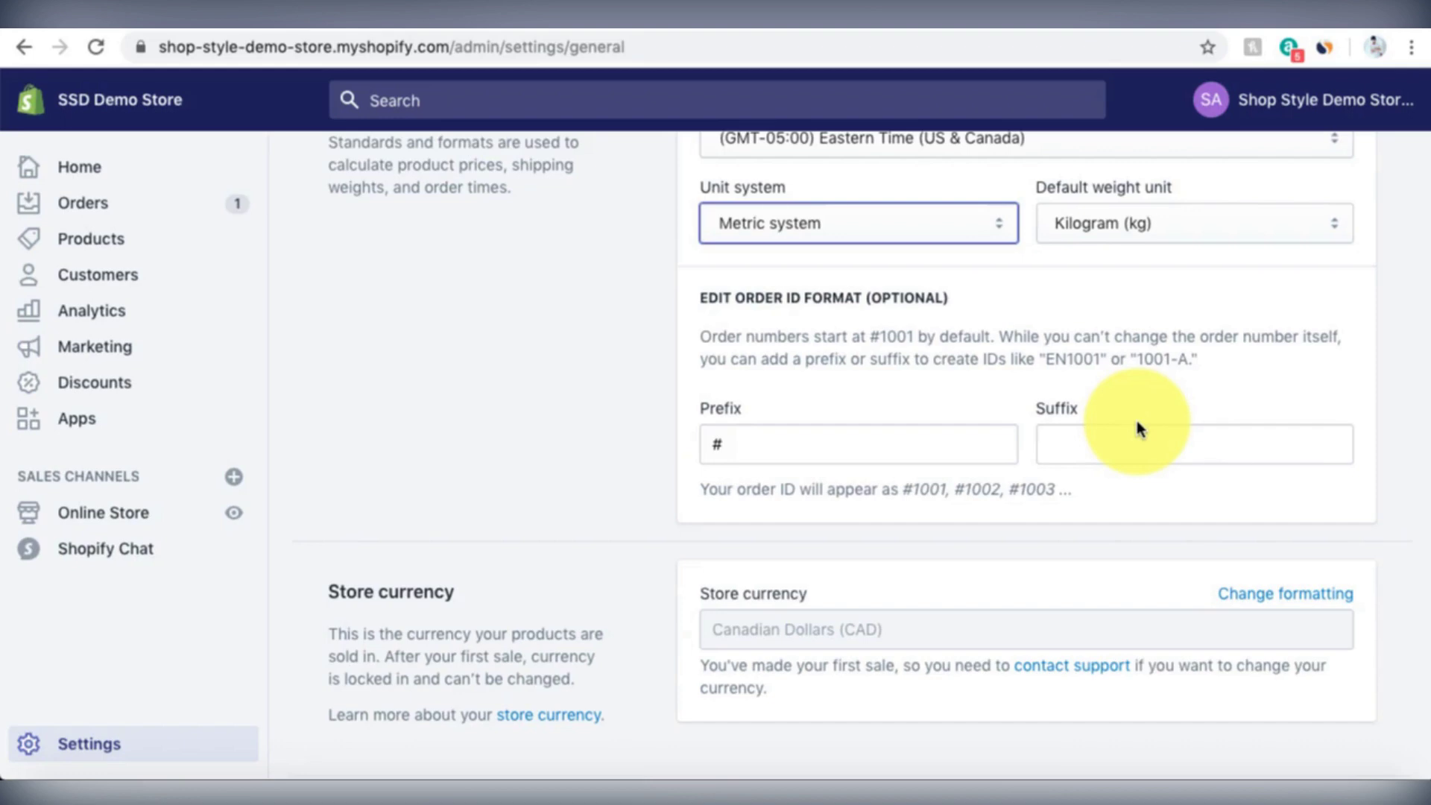
pyautogui.scroll(-1, 1137, 426)
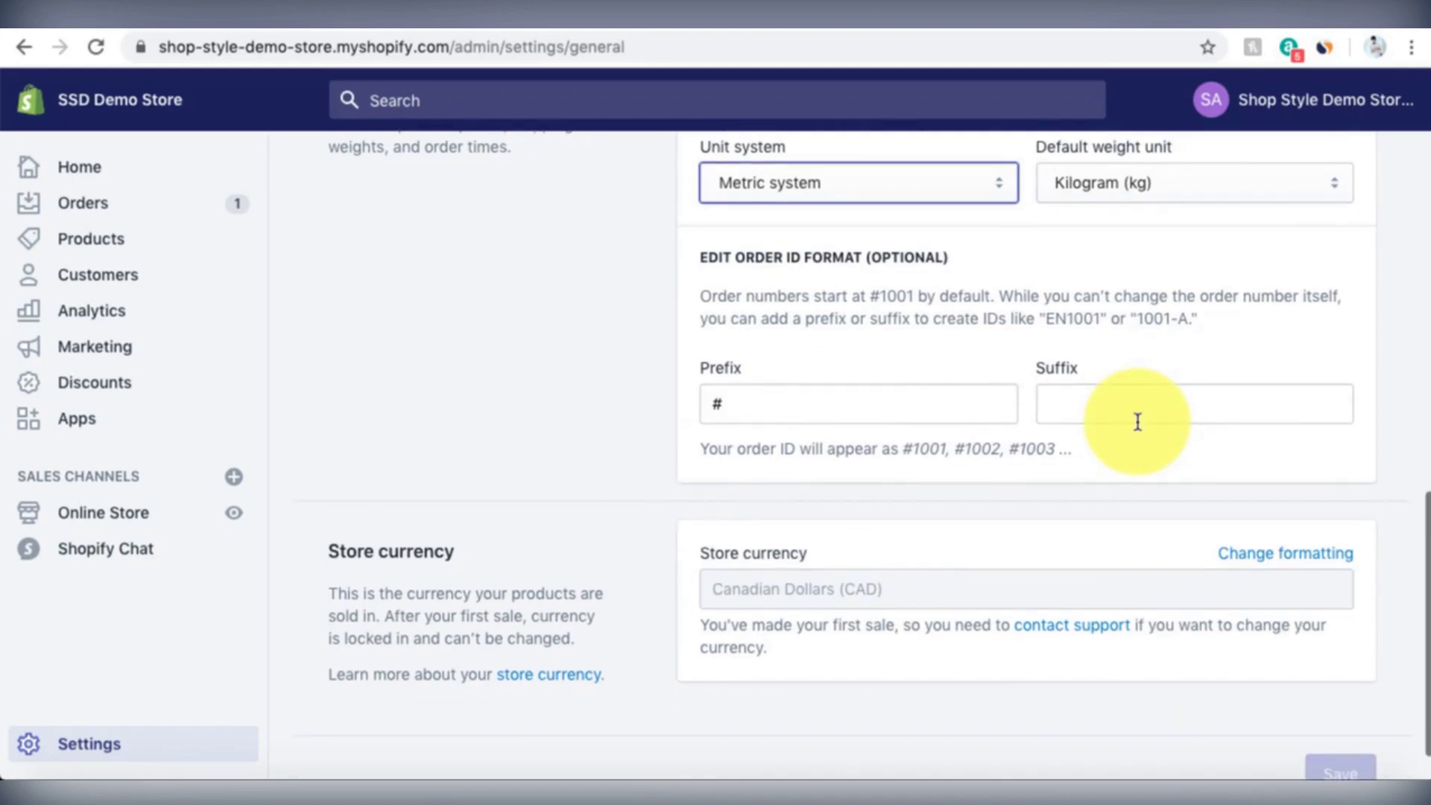
# Step: Reveal the currency formatting options for the store currency and review the HTML and email formats
pyautogui.scroll(-1, 1138, 422)
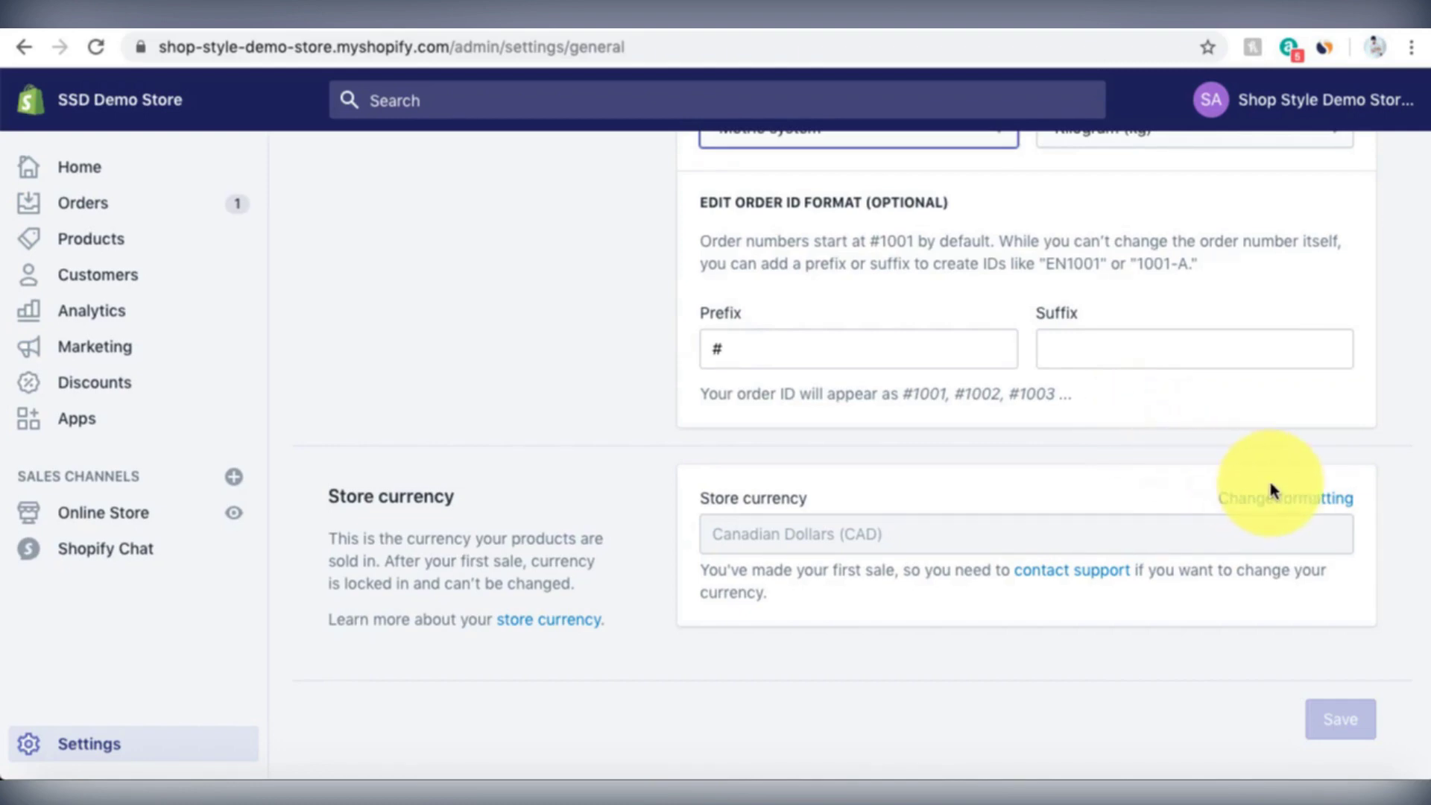
pyautogui.click(1308, 498)
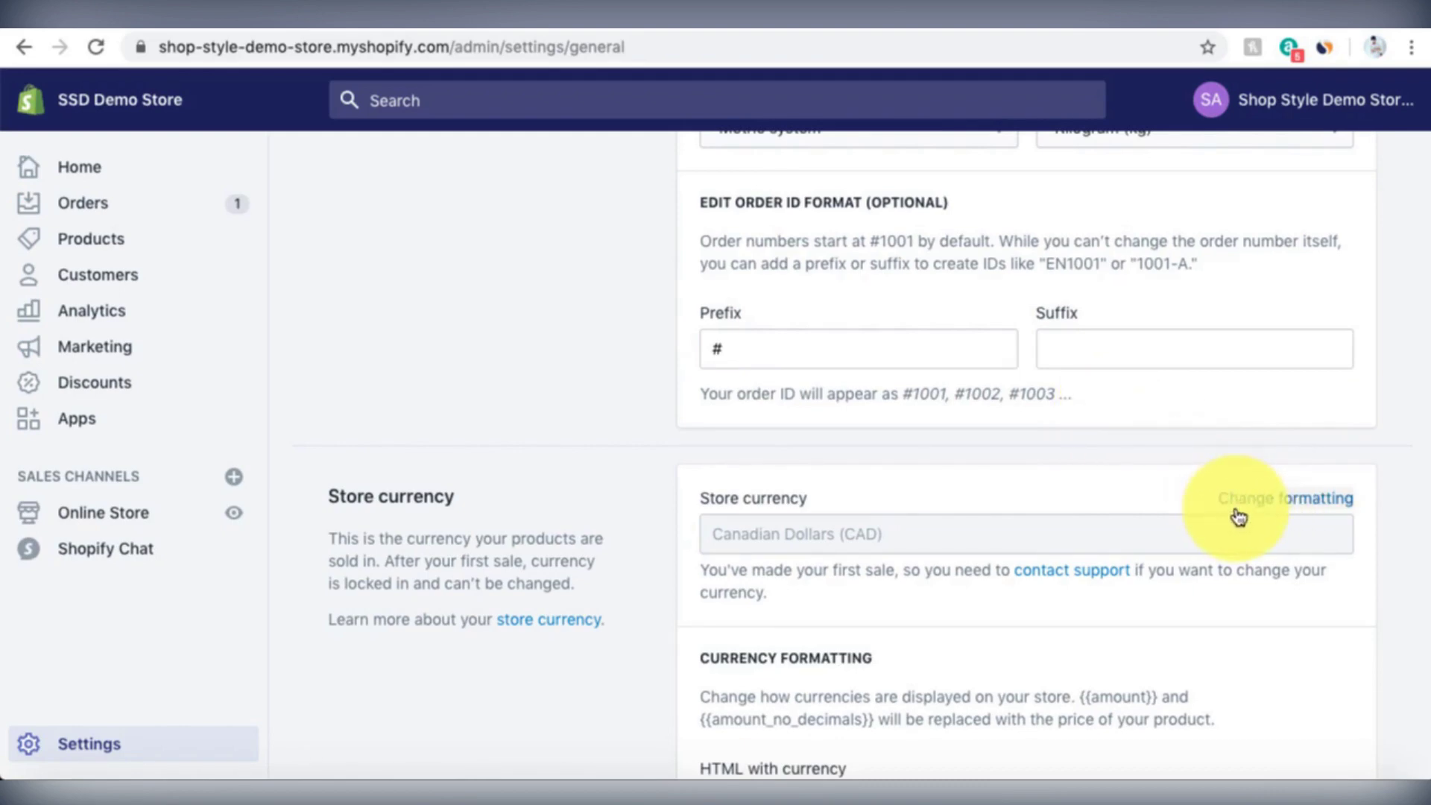
pyautogui.scroll(-2, 1238, 511)
pyautogui.scroll(-5, 1235, 511)
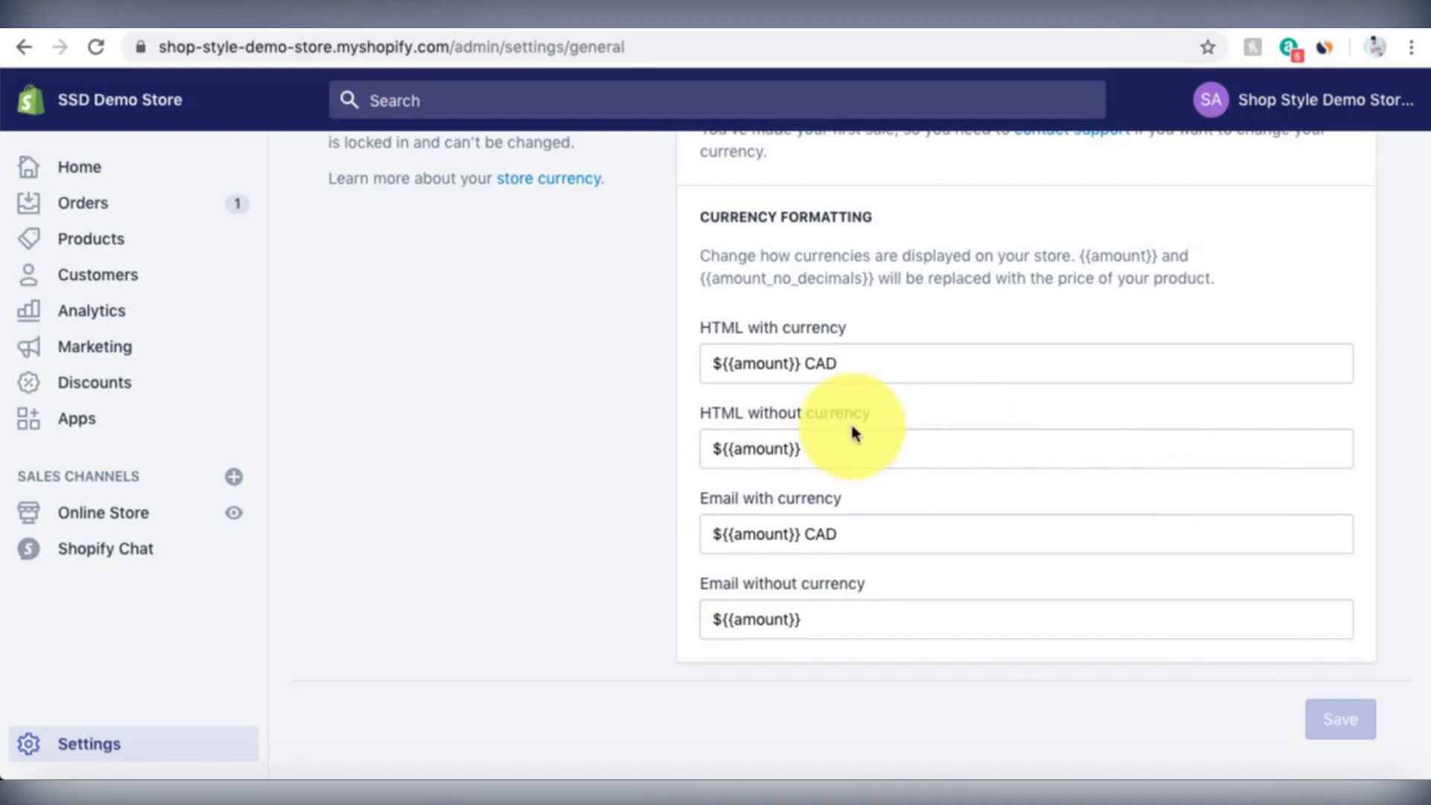
# Step: Try appending CAD to the HTML without currency format and remove it again
pyautogui.click(854, 444)
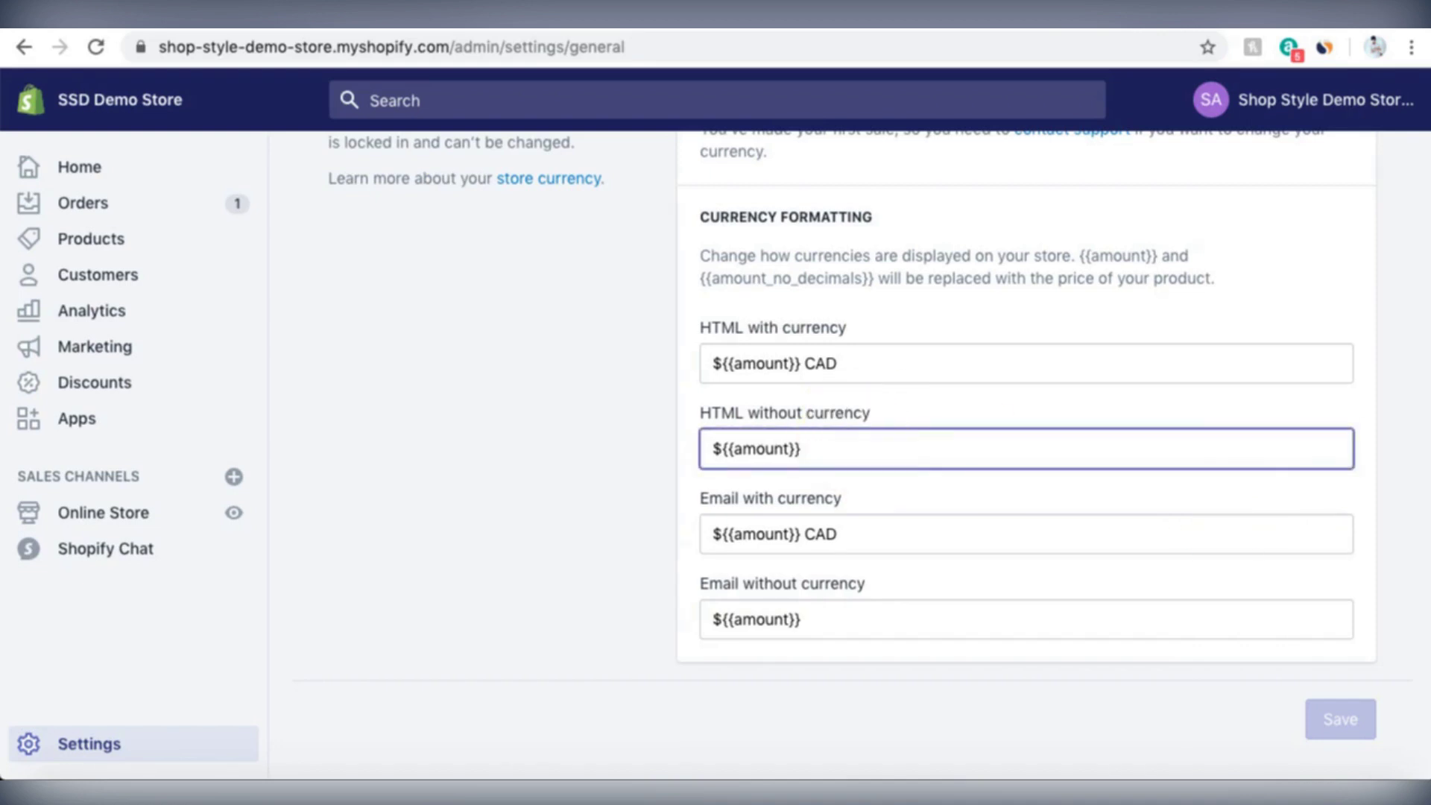
pyautogui.write('CAD')
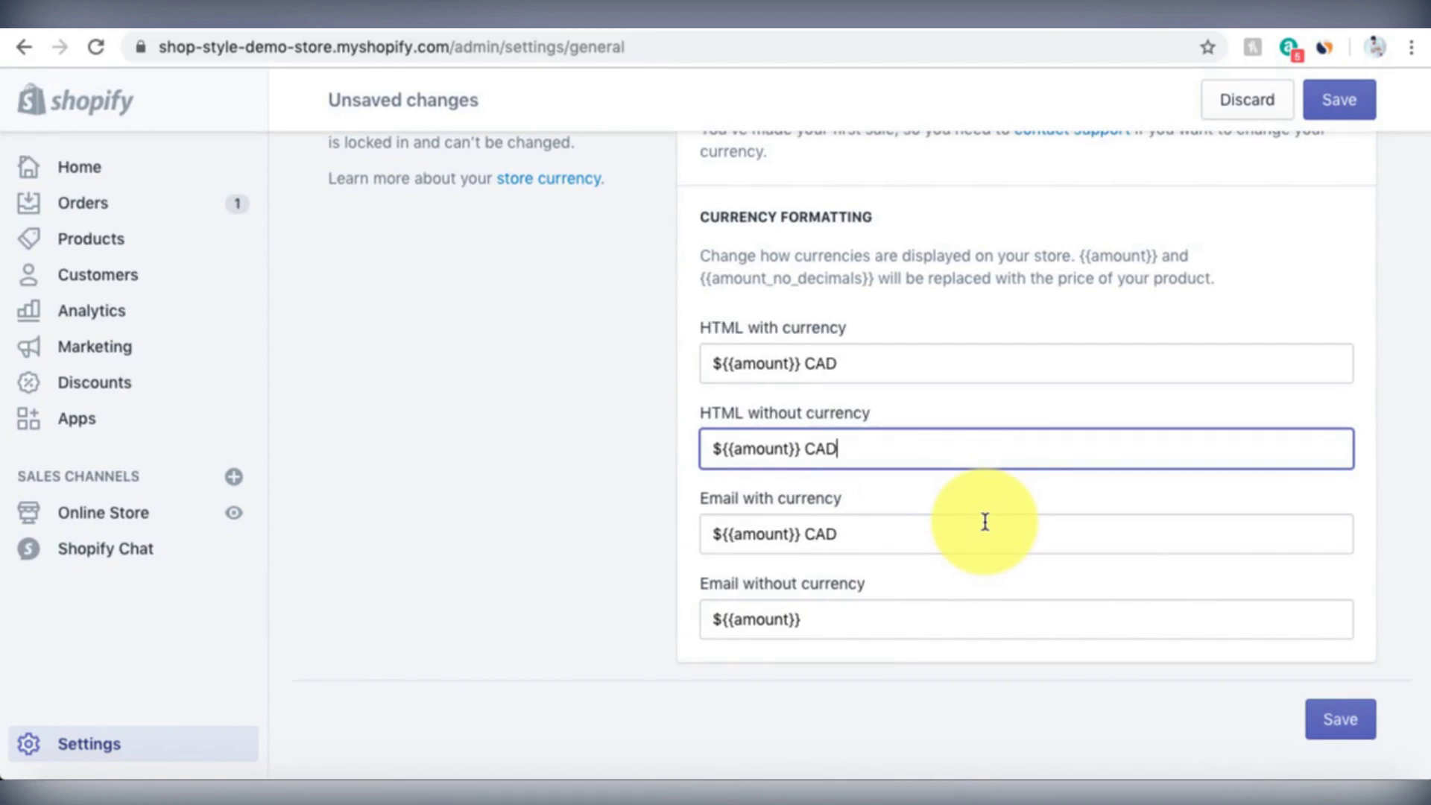
pyautogui.press('BackSpace')
pyautogui.press('BackSpace')
pyautogui.press('BackSpace')
pyautogui.press('BackSpace')
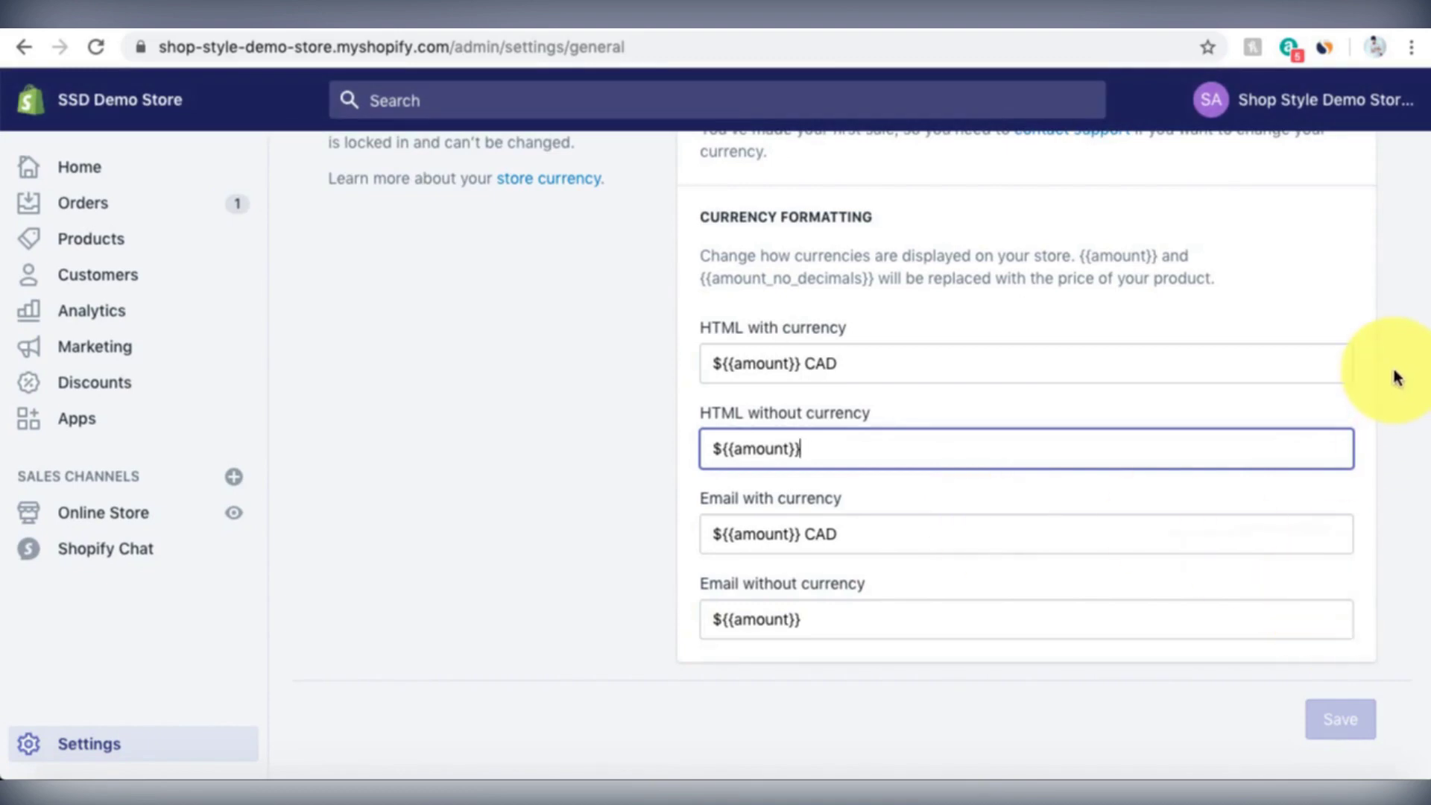
pyautogui.scroll(-1, 1397, 378)
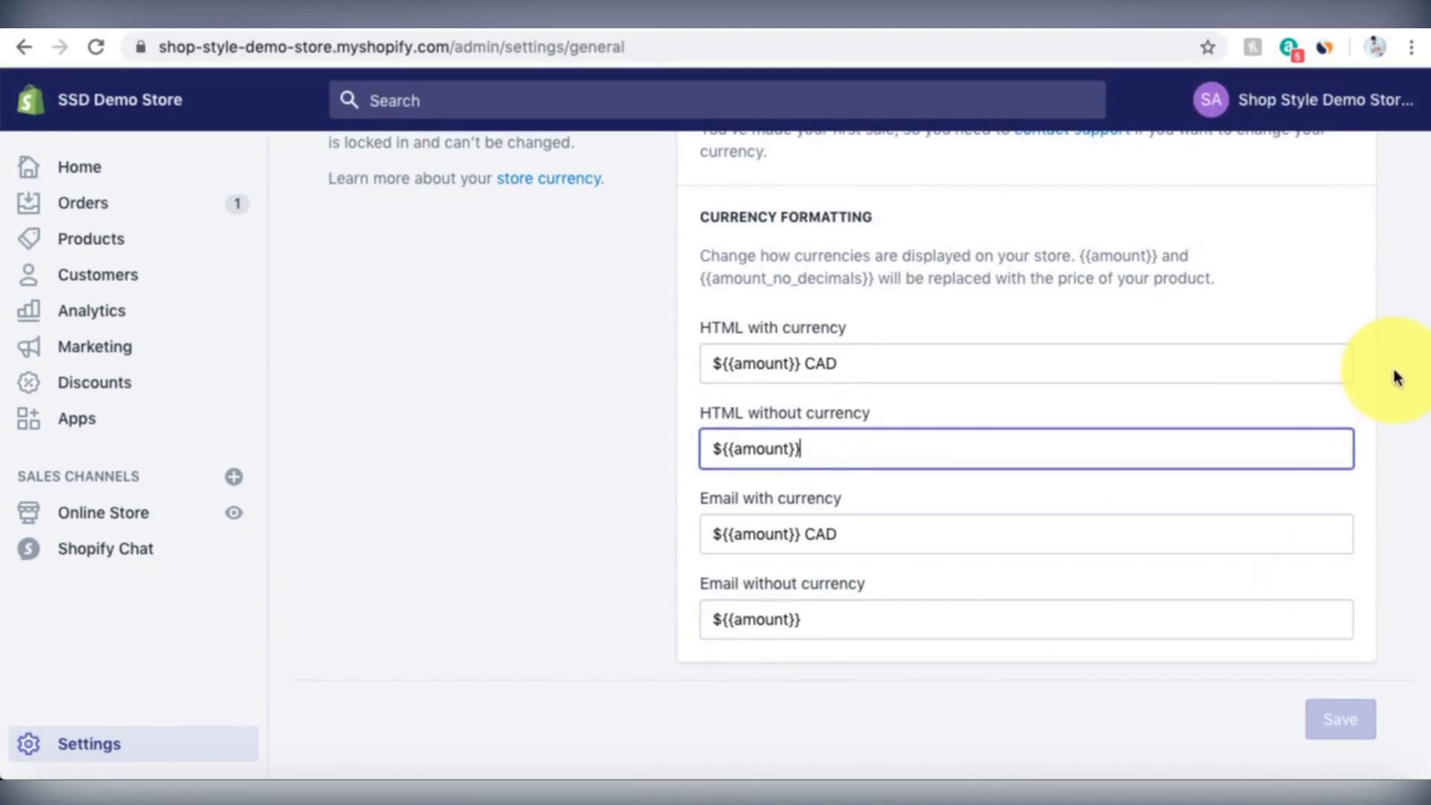